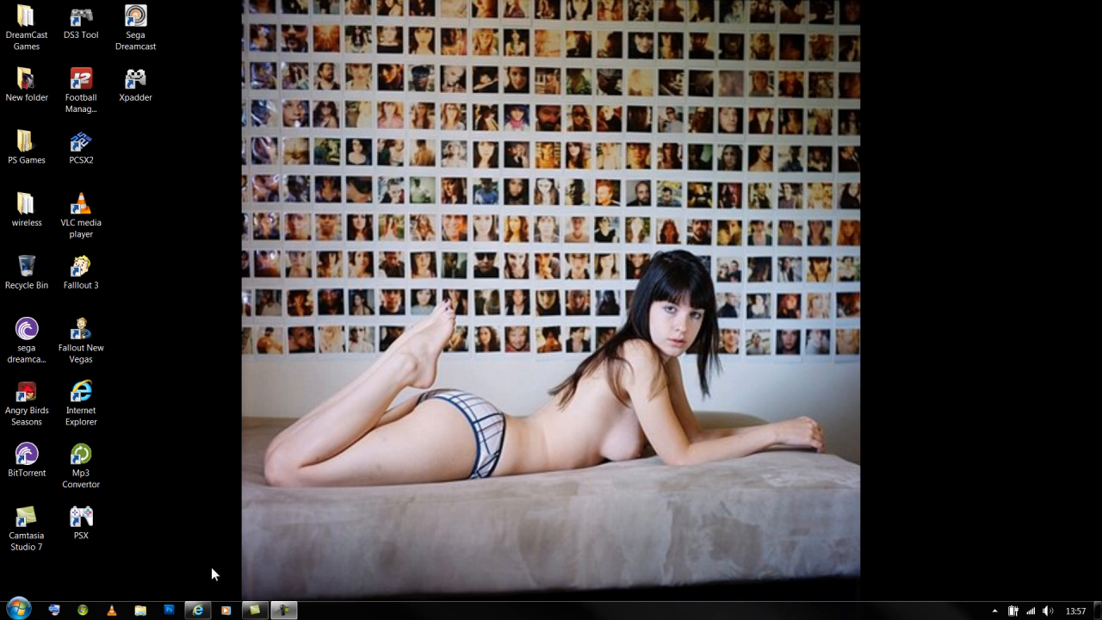
# Search Google for "motion in joy" in Internet Explorer and open the MotioninJoy website
pyautogui.click(198, 612)
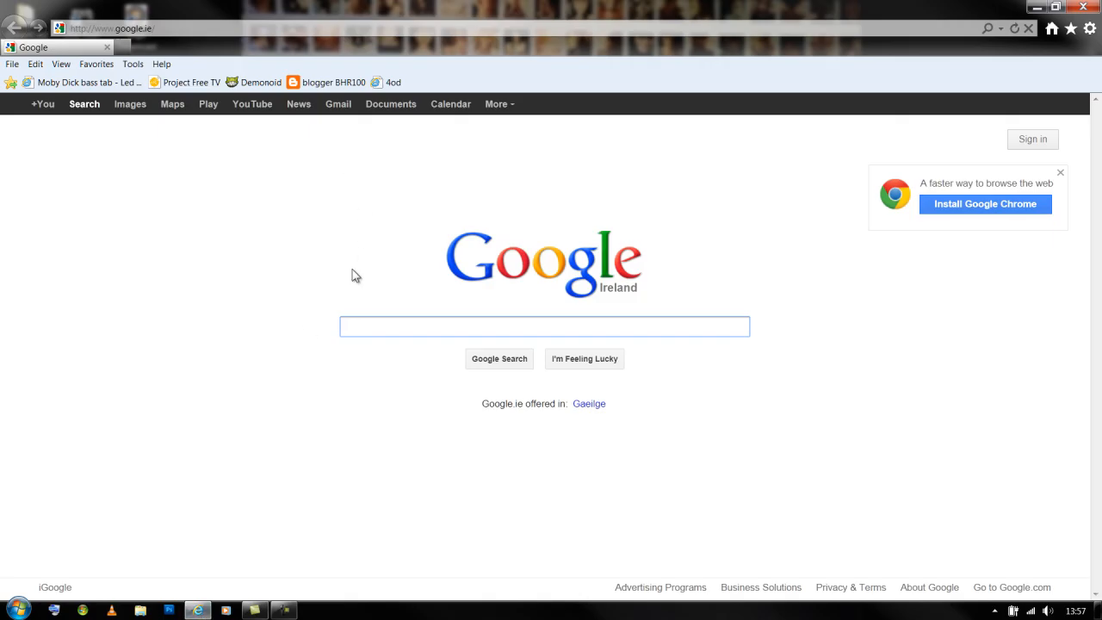
pyautogui.write('motion in ')
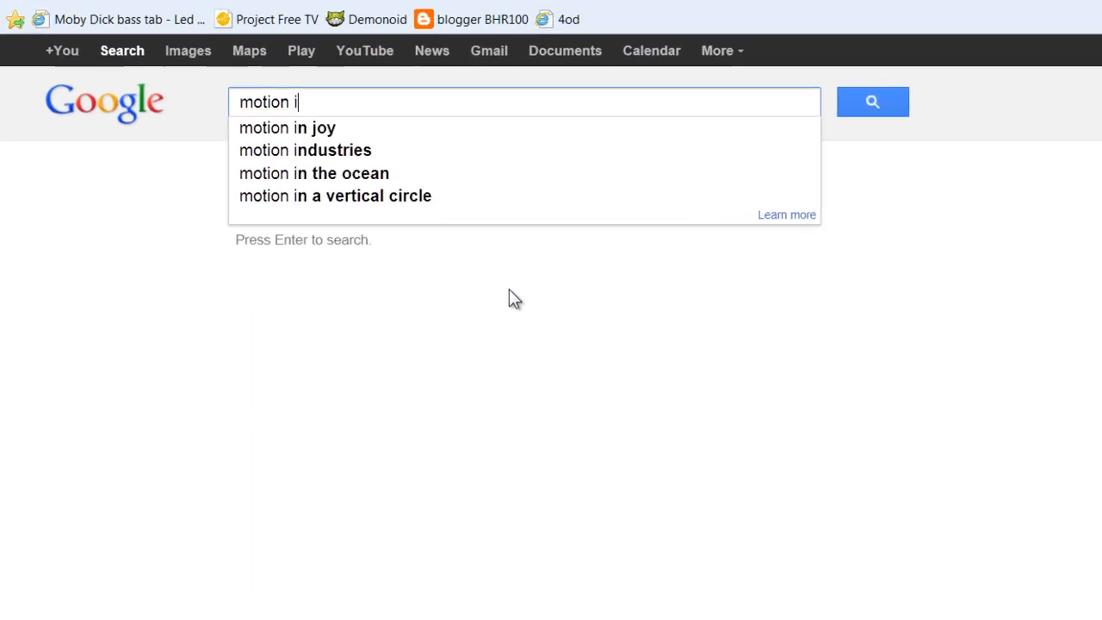
pyautogui.write('joy')
pyautogui.press('Return')
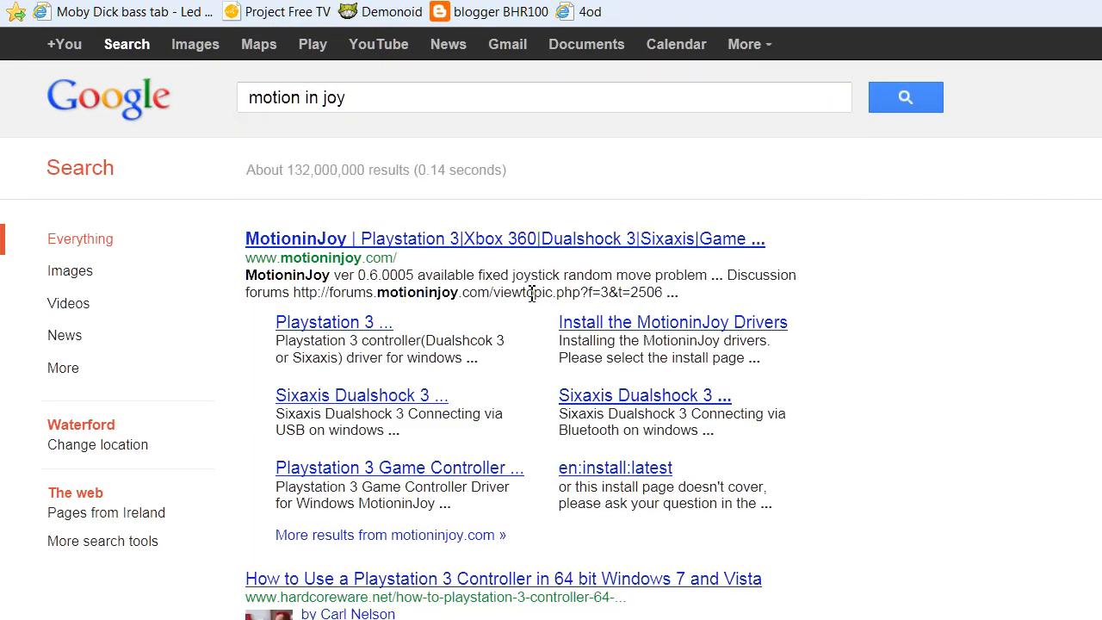
pyautogui.click(366, 241)
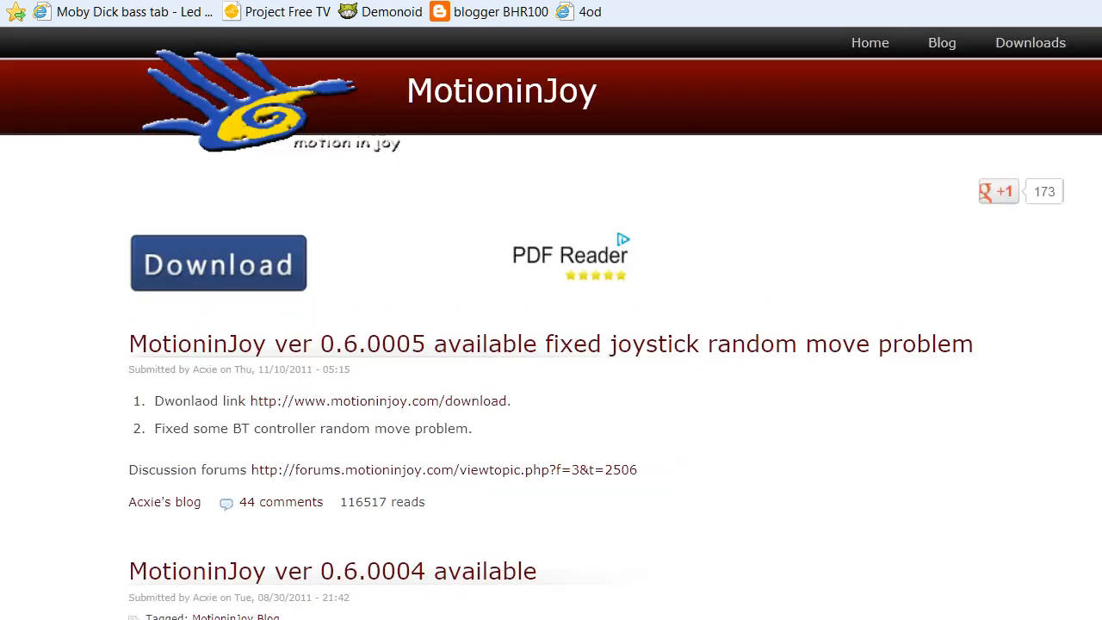
# Open the MotioninJoy download page and locate the 32-bit Windows entry under Version 0.6.0005
pyautogui.moveTo(1092, 155); pyautogui.dragTo(1092, 181)
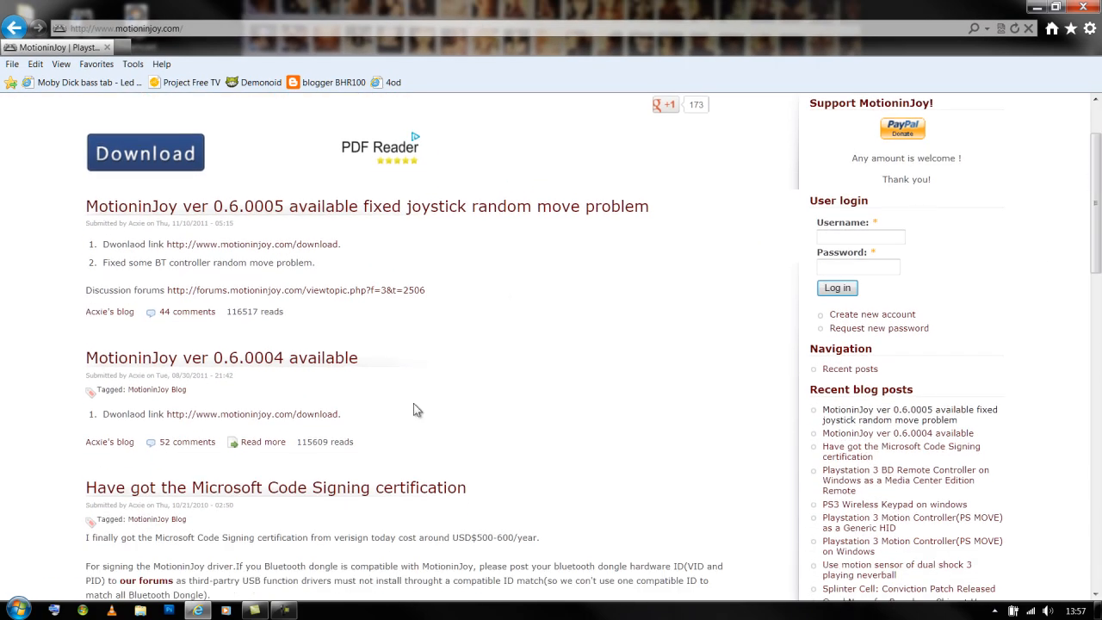
pyautogui.click(218, 415)
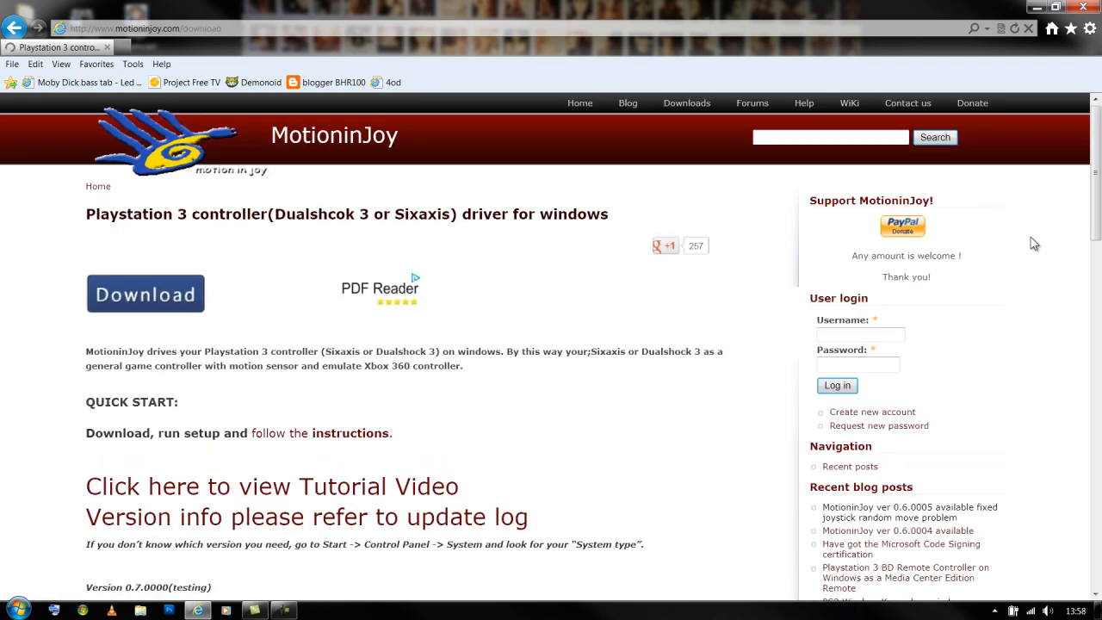
pyautogui.moveTo(1098, 213); pyautogui.dragTo(1098, 337)
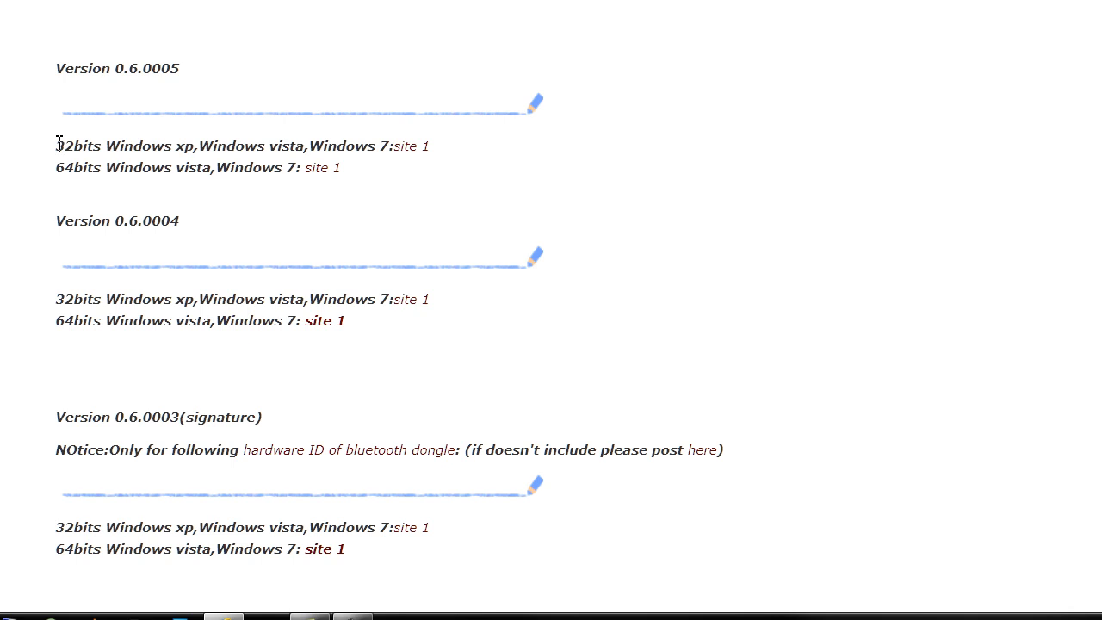
pyautogui.moveTo(58, 145); pyautogui.dragTo(390, 146)
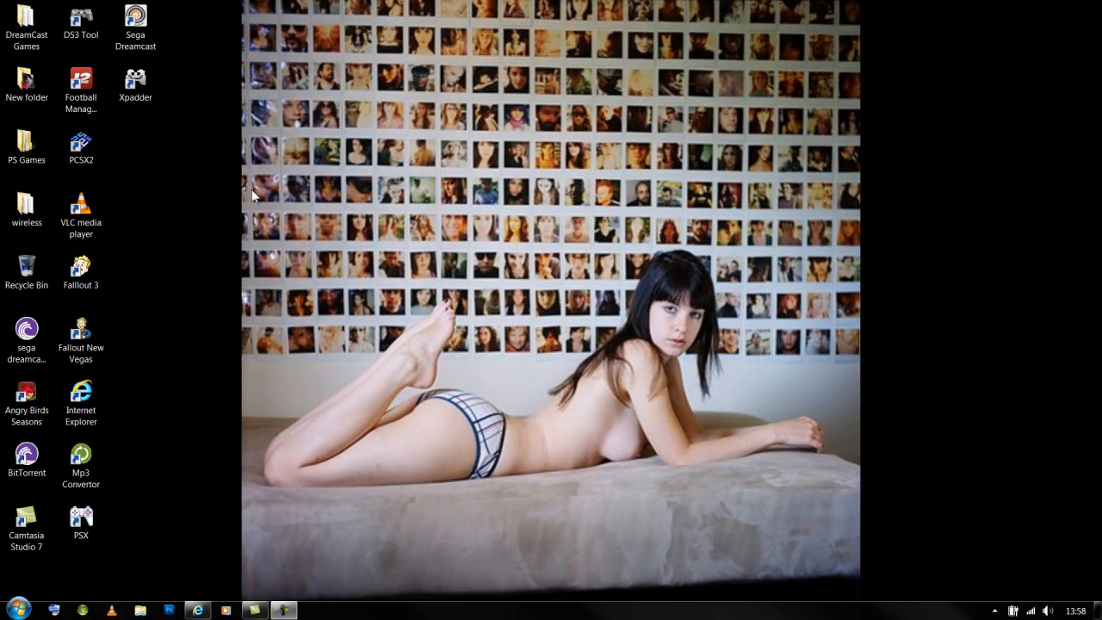
# Launch DS3 Tool, choose the Dualshock 3/sixaxis (USB) controller and enable it in Playstation 3 mode
pyautogui.doubleClick(86, 35)
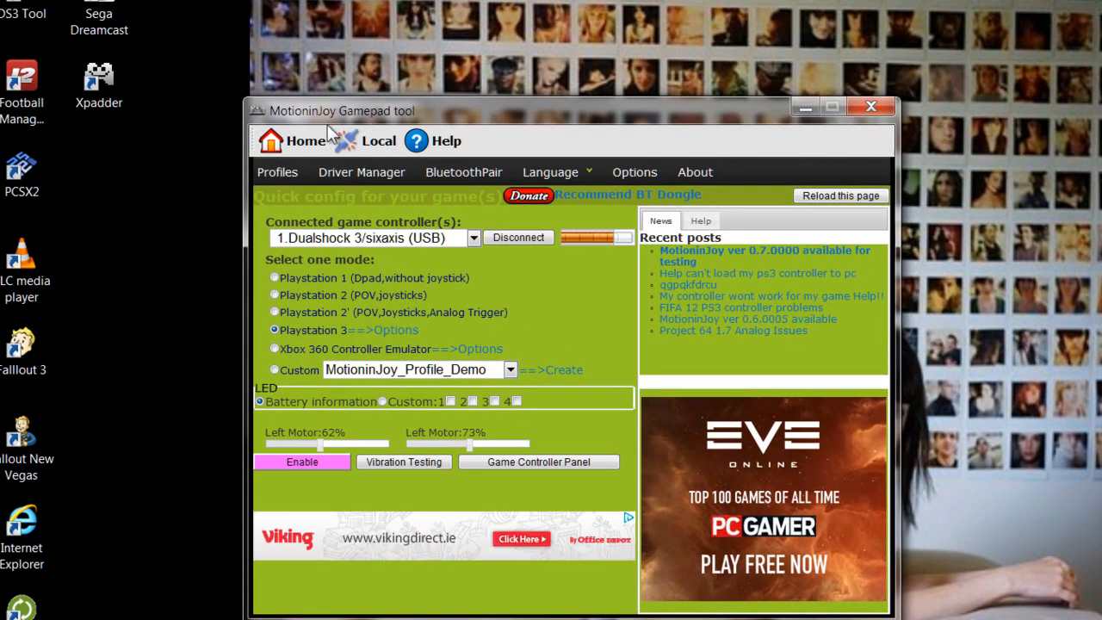
pyautogui.click(382, 237)
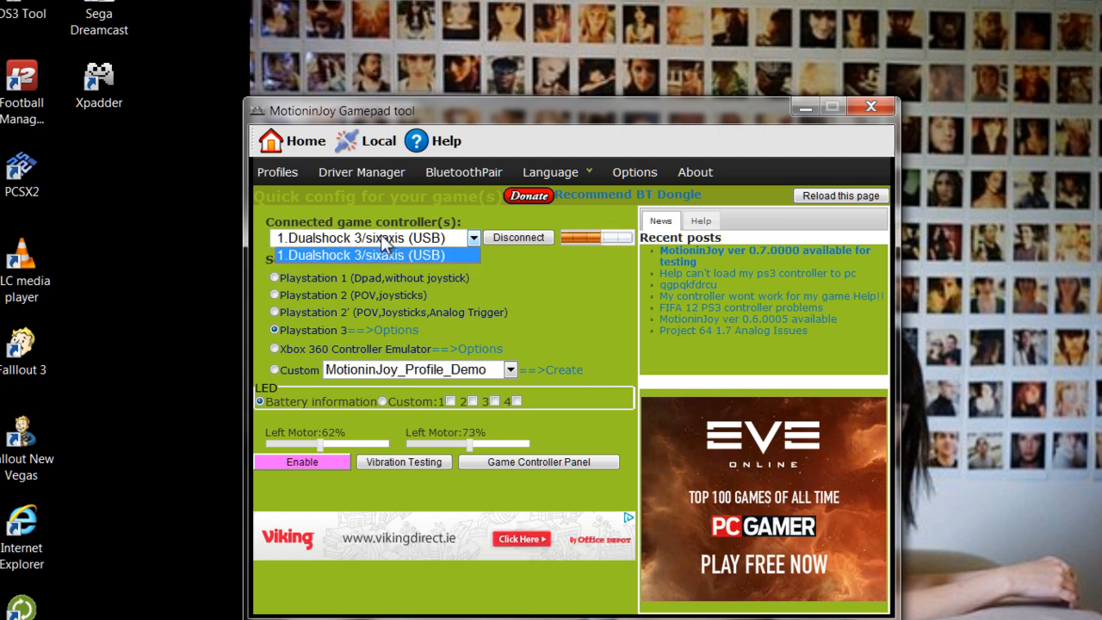
pyautogui.click(383, 241)
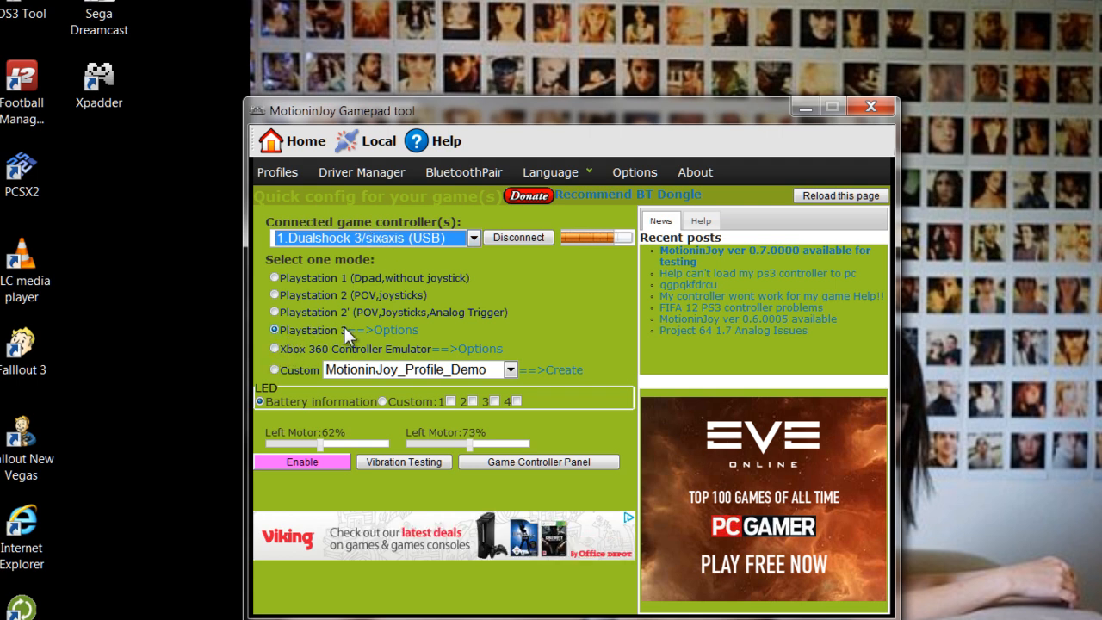
pyautogui.click(294, 464)
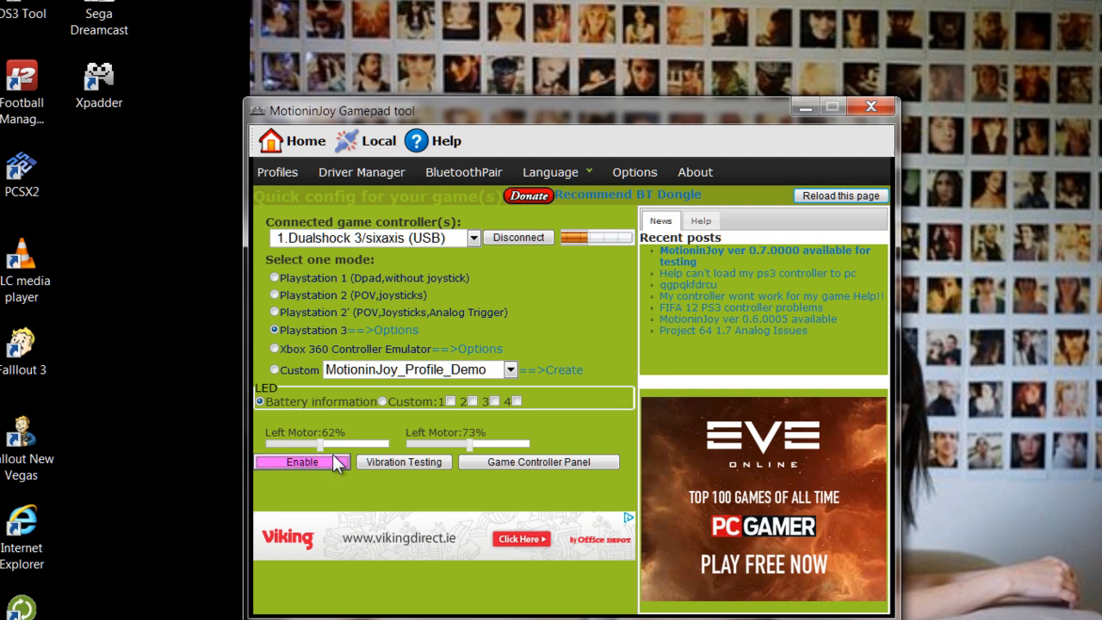
# Open the button mapping options of the Playstation 3 mode
pyautogui.click(379, 335)
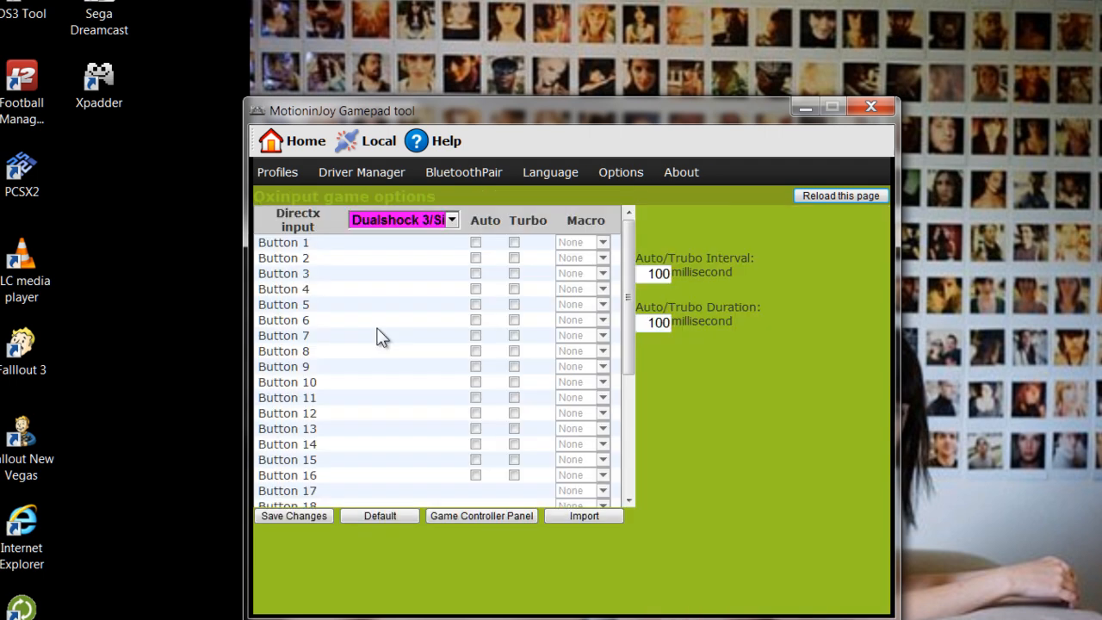
pyautogui.click(425, 306)
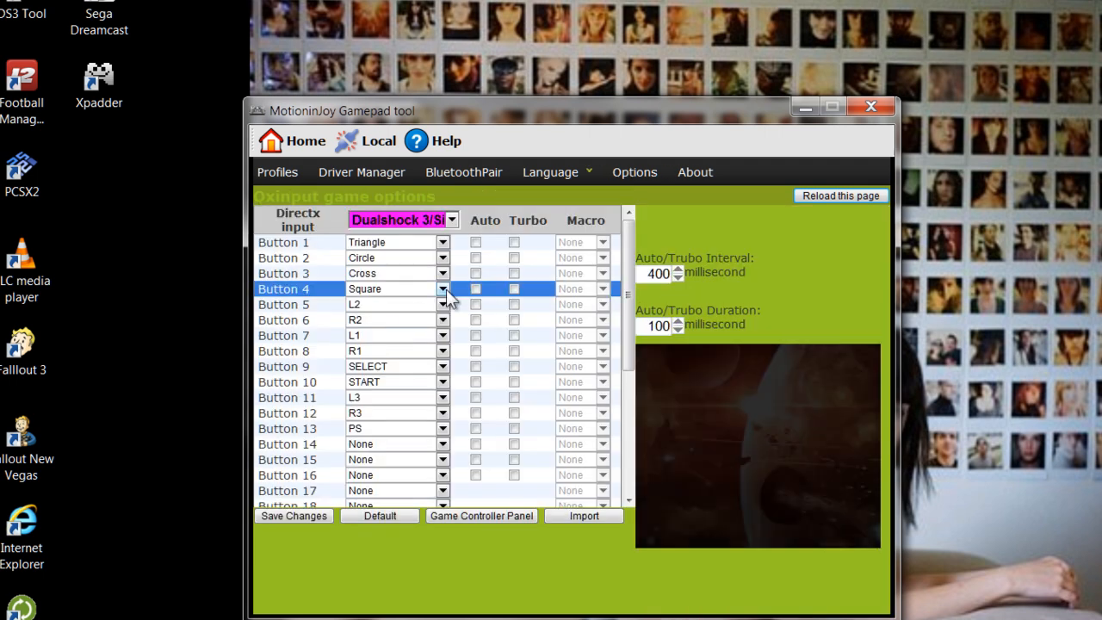
pyautogui.click(506, 262)
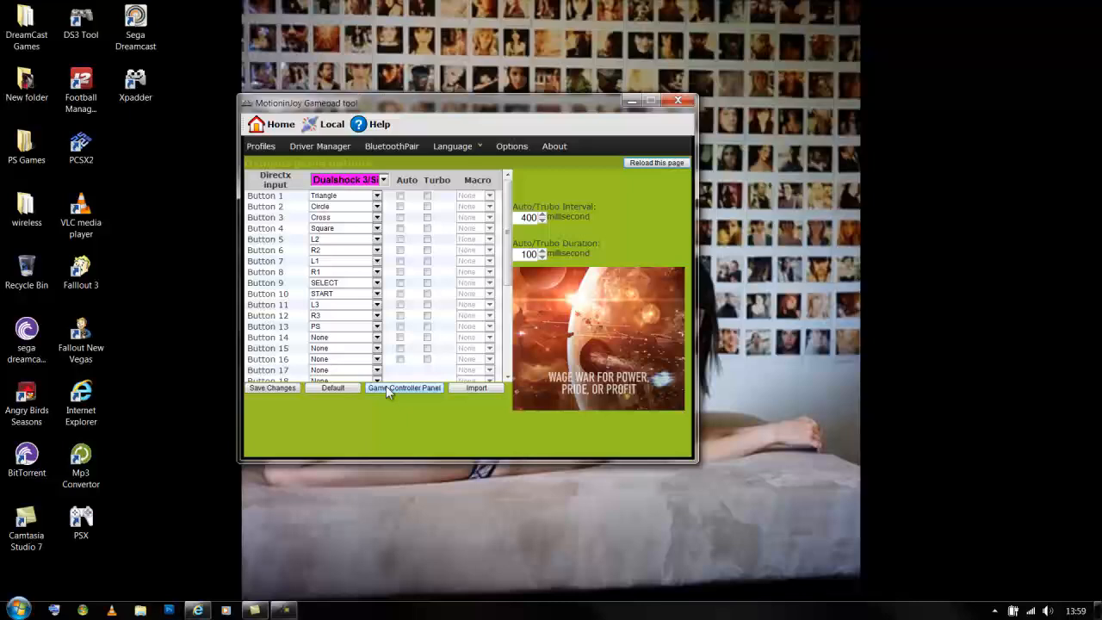
# View the test page in the MotioninJoy Virtual Game Controller's properties and close the game controller dialogs
pyautogui.click(385, 389)
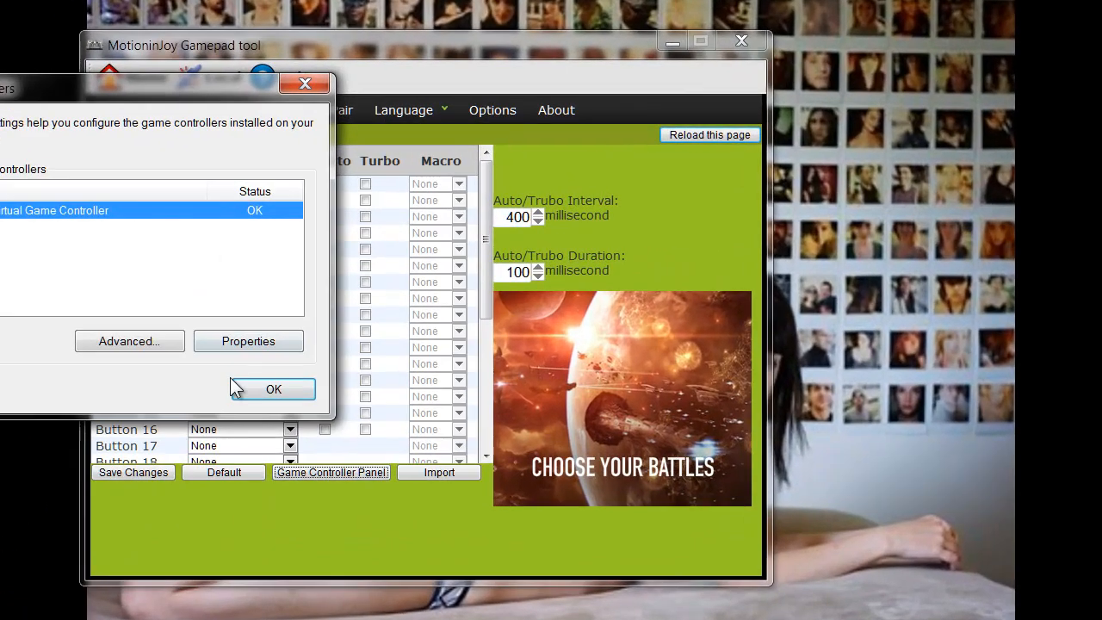
pyautogui.click(231, 343)
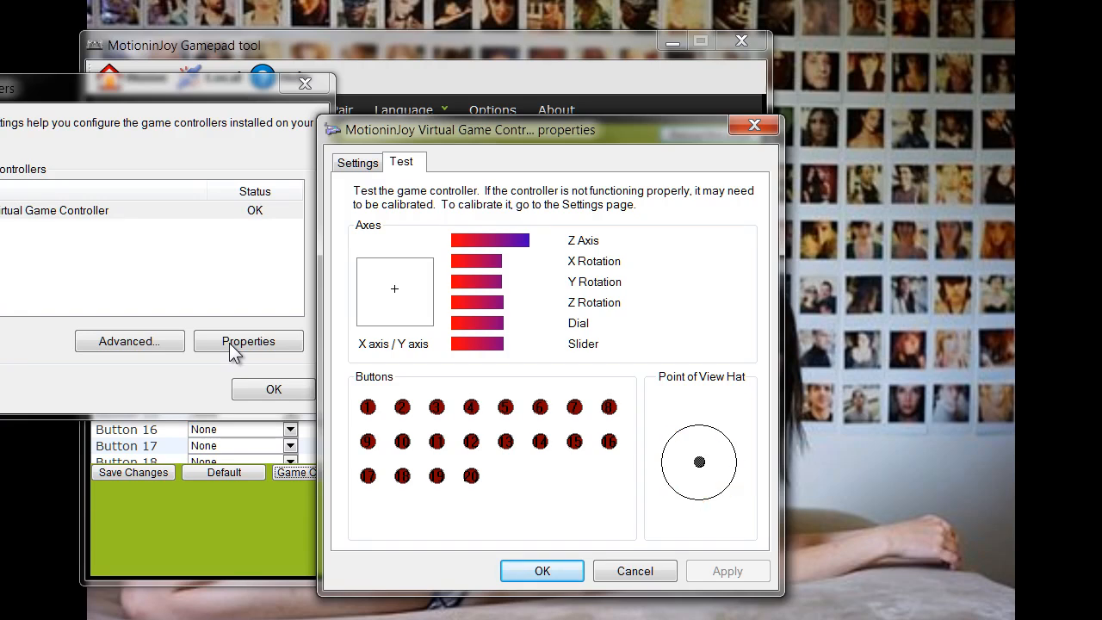
pyautogui.click(545, 572)
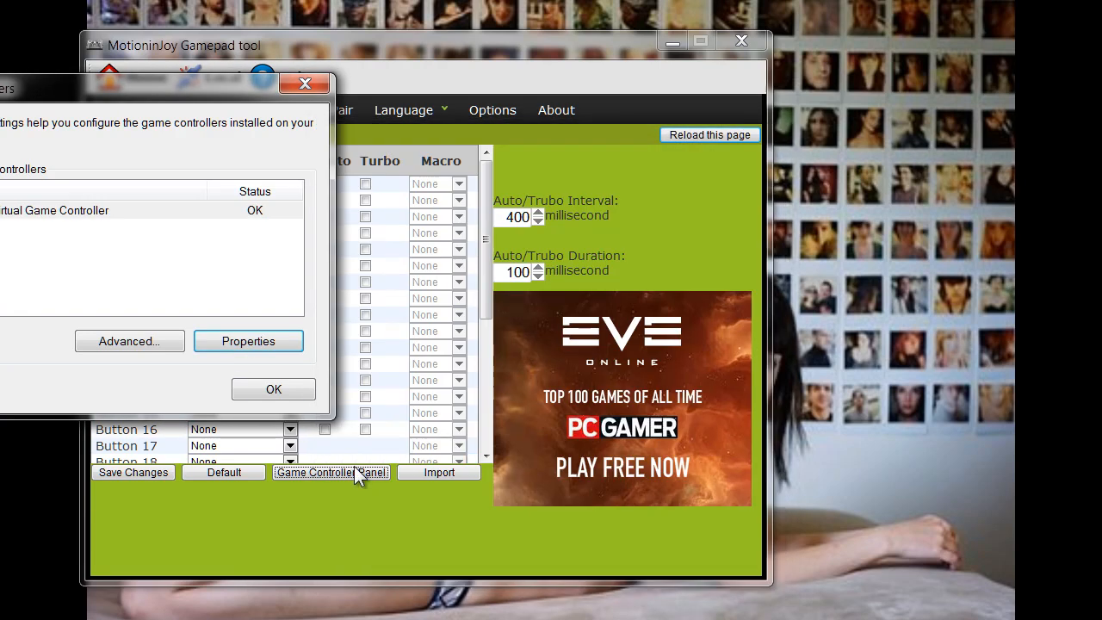
pyautogui.click(261, 398)
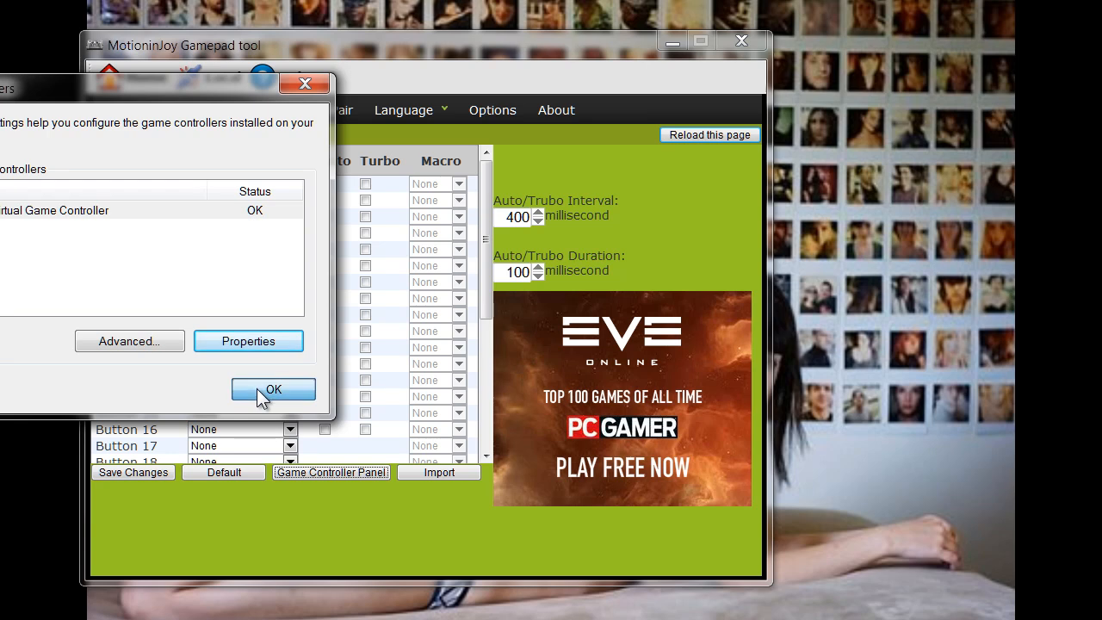
# Review the button and axis assignments, save them and return to the profiles page
pyautogui.click(120, 184)
pyautogui.click(247, 200)
pyautogui.click(267, 184)
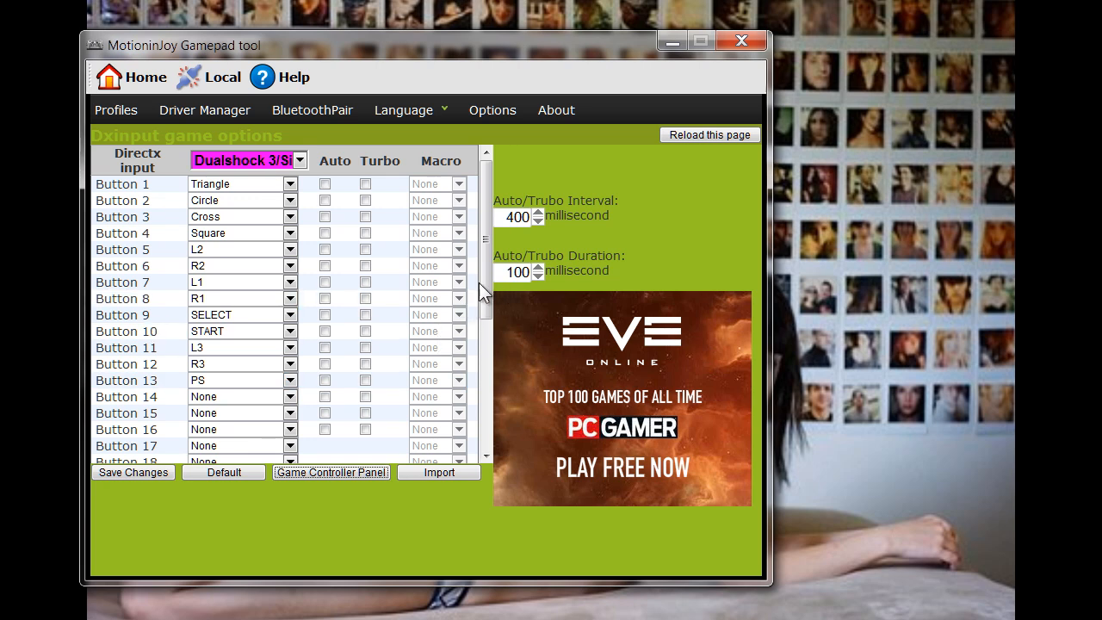
pyautogui.moveTo(486, 274); pyautogui.dragTo(480, 408)
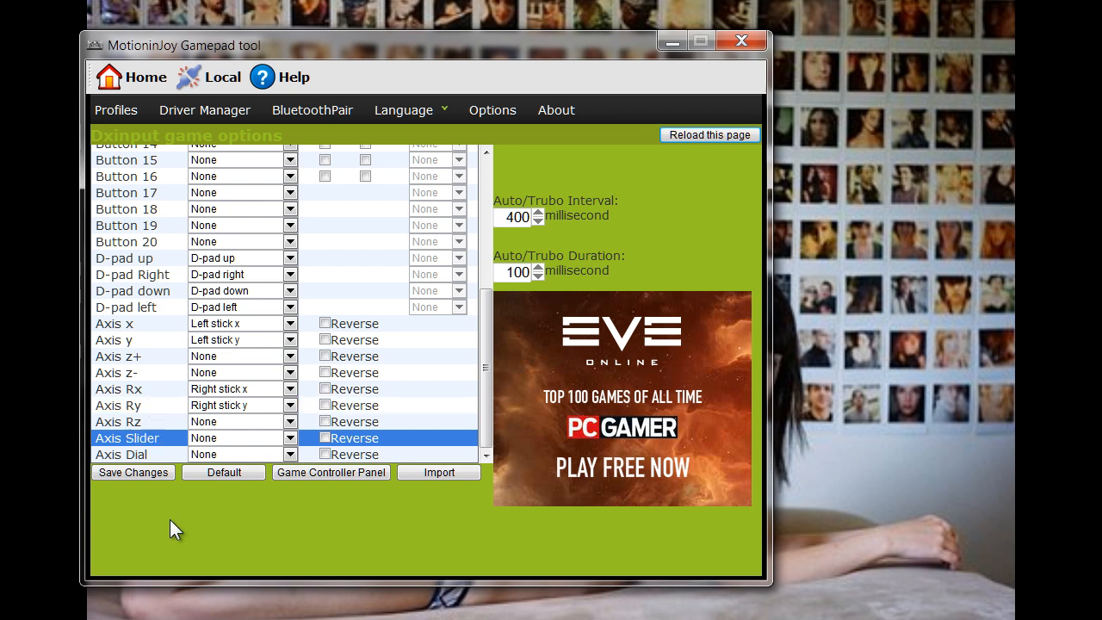
pyautogui.click(121, 474)
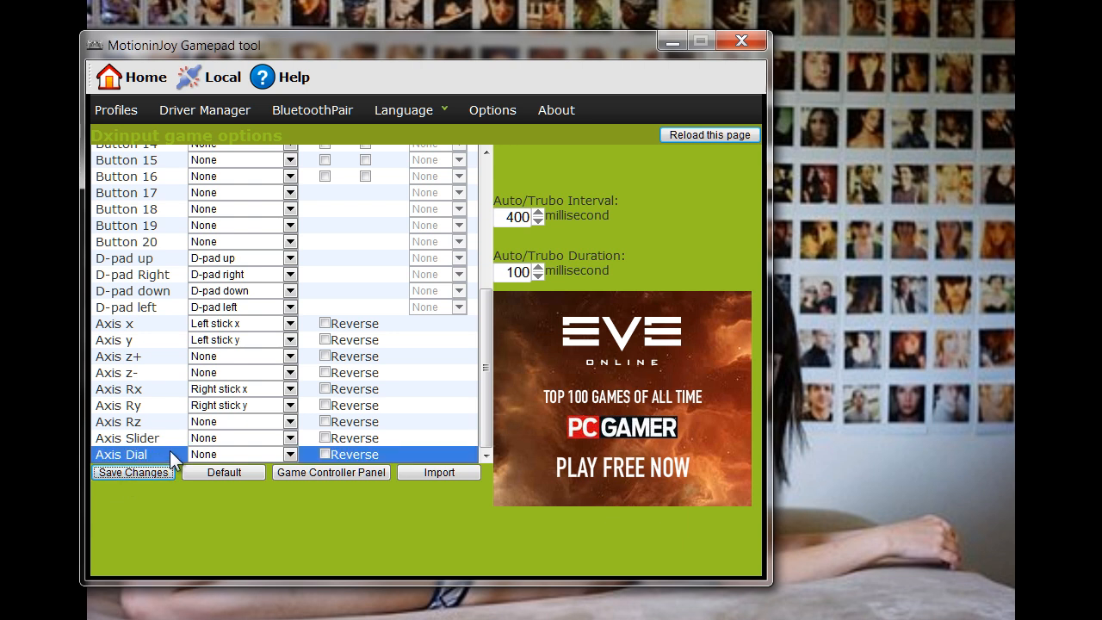
pyautogui.click(114, 112)
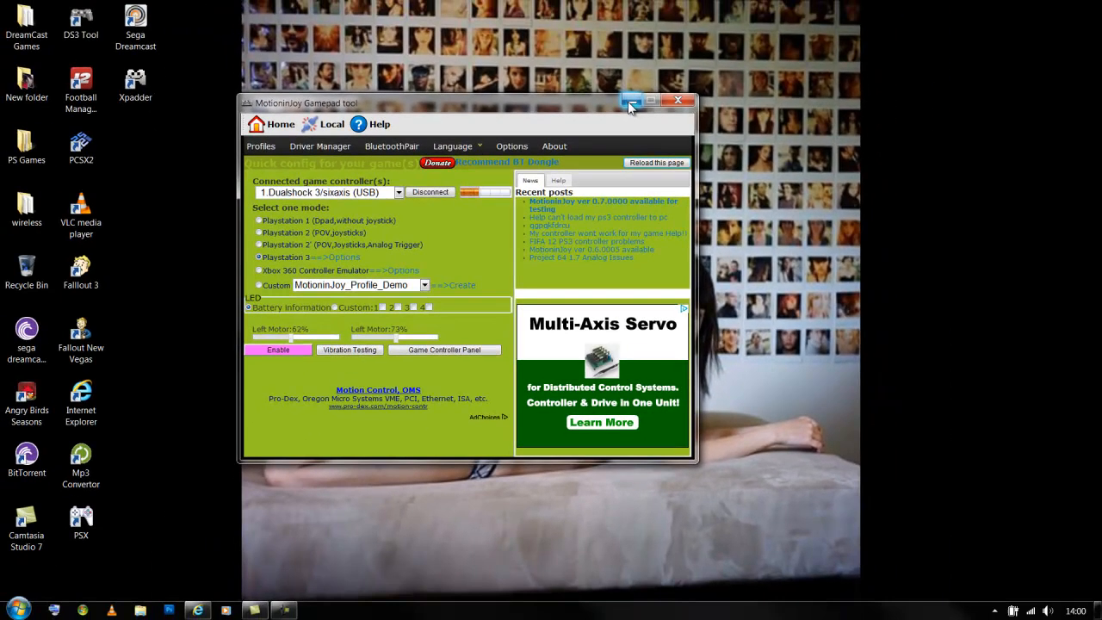
# Minimize the MotioninJoy Gamepad tool and check for it among the hidden notification icons
pyautogui.click(672, 41)
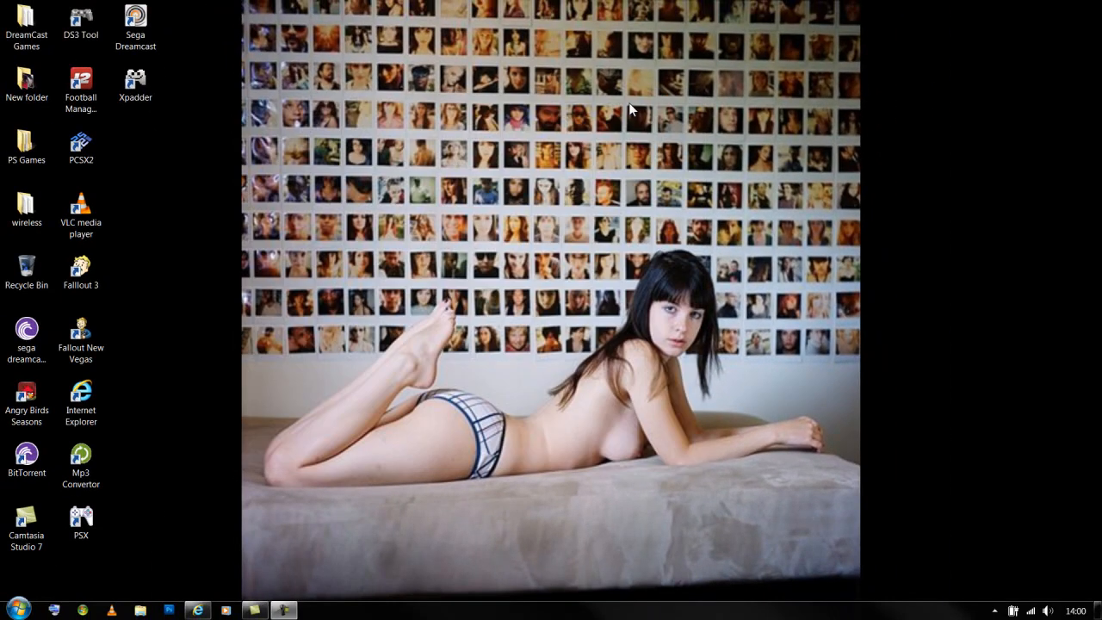
pyautogui.click(995, 611)
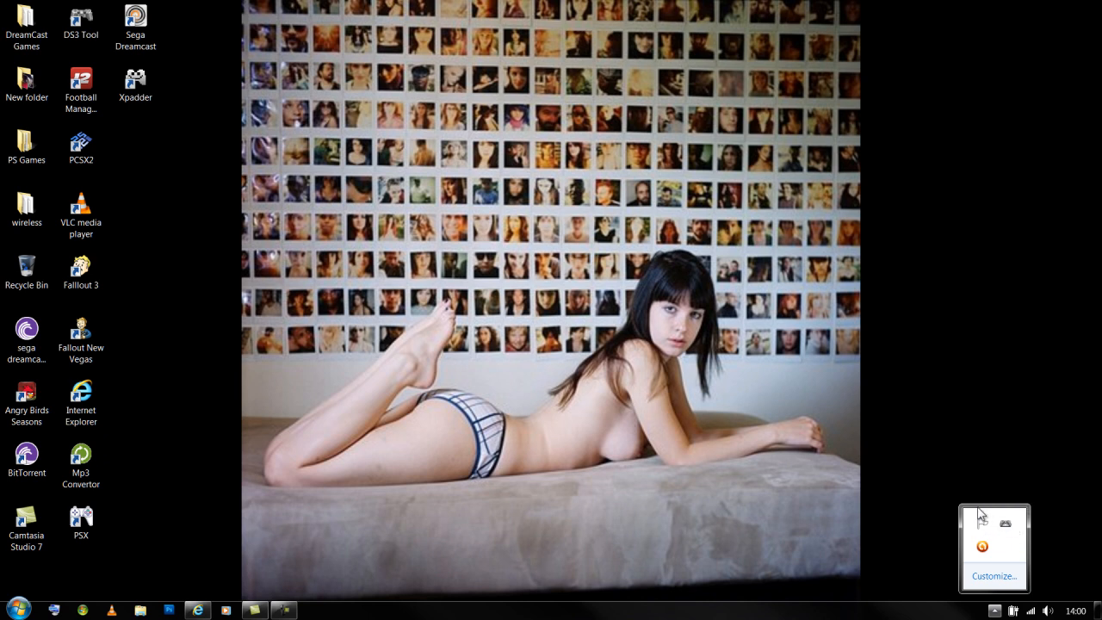
pyautogui.click(942, 490)
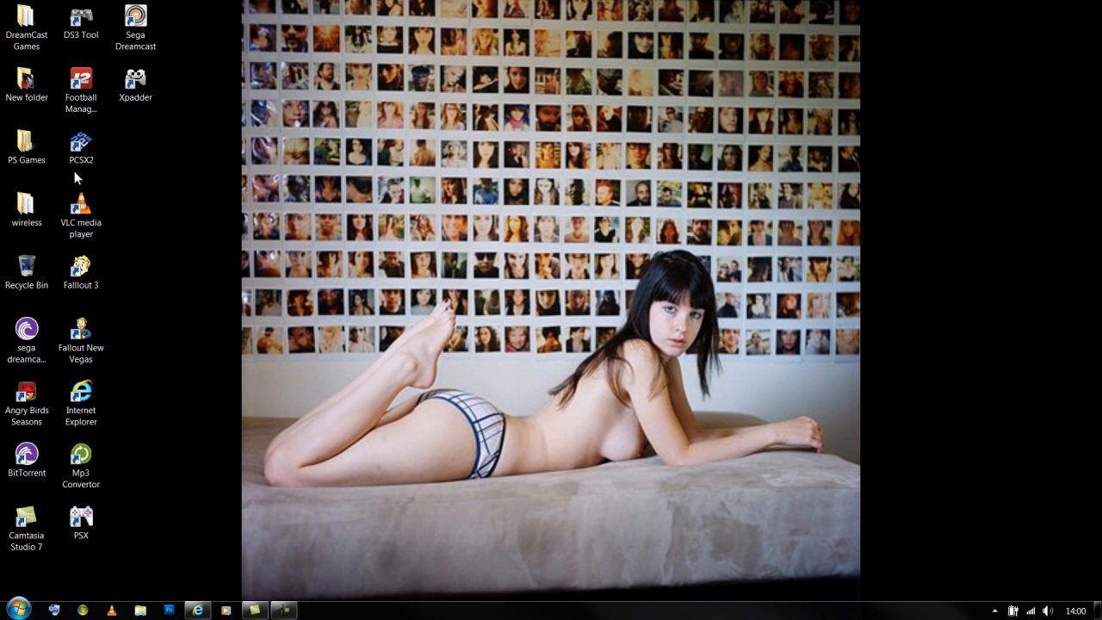
# Launch the PCSX2 emulator and open its LilyPad controller plugin settings
pyautogui.click(90, 144)
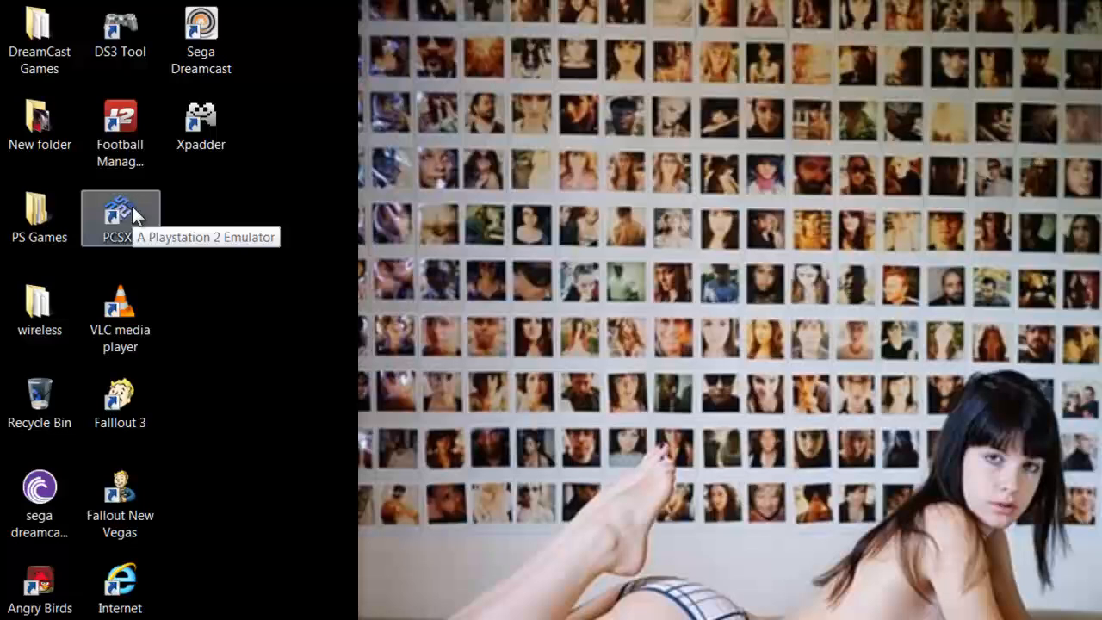
pyautogui.doubleClick(89, 142)
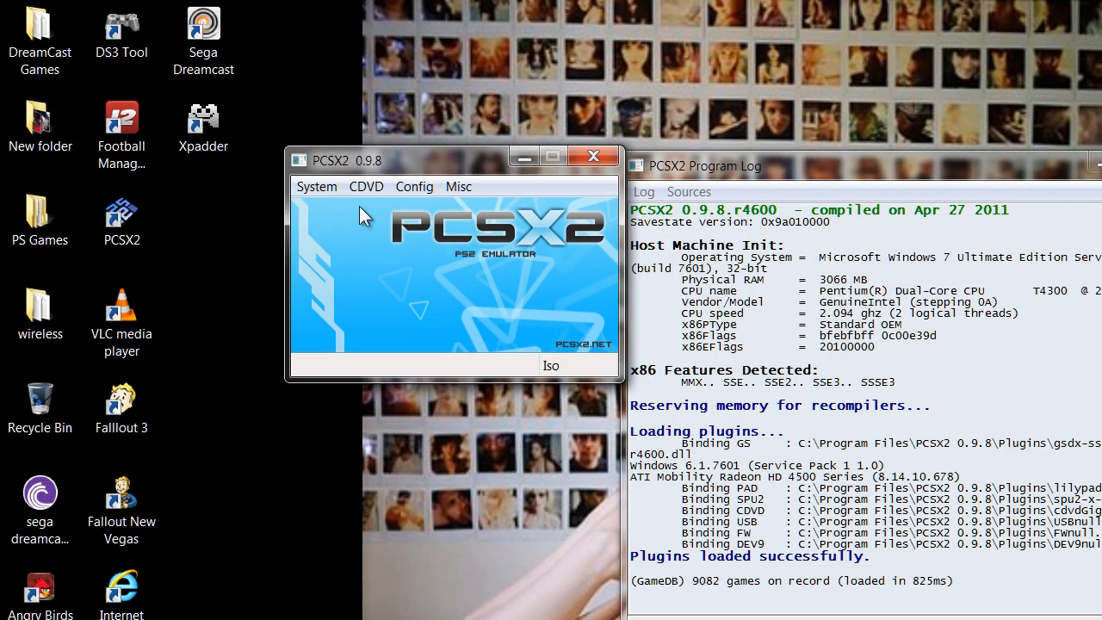
pyautogui.click(409, 187)
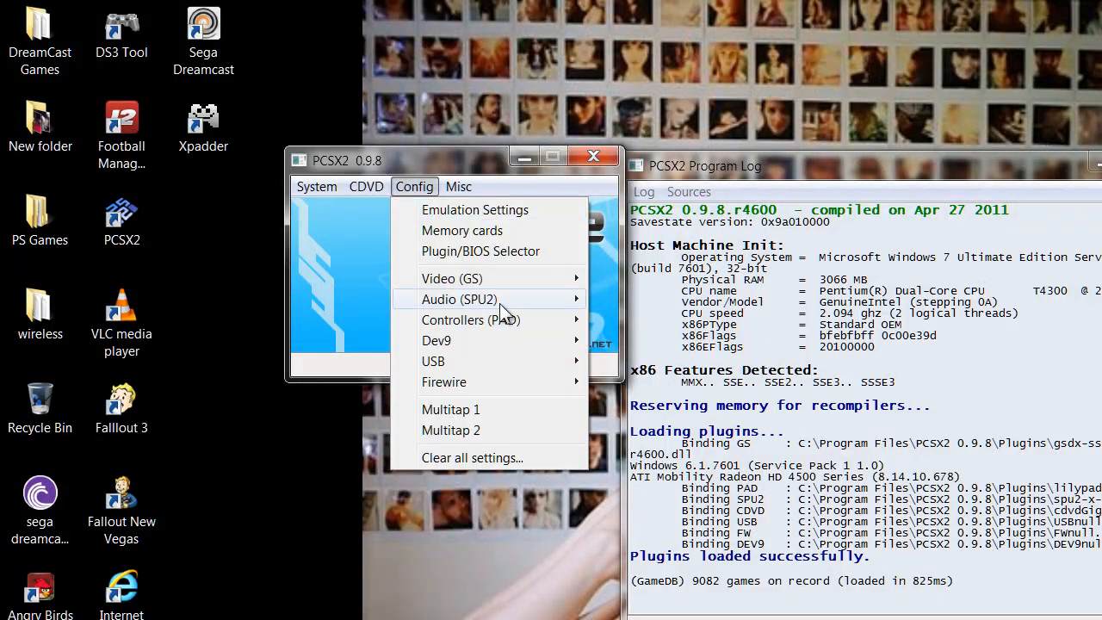
pyautogui.moveTo(546, 326)
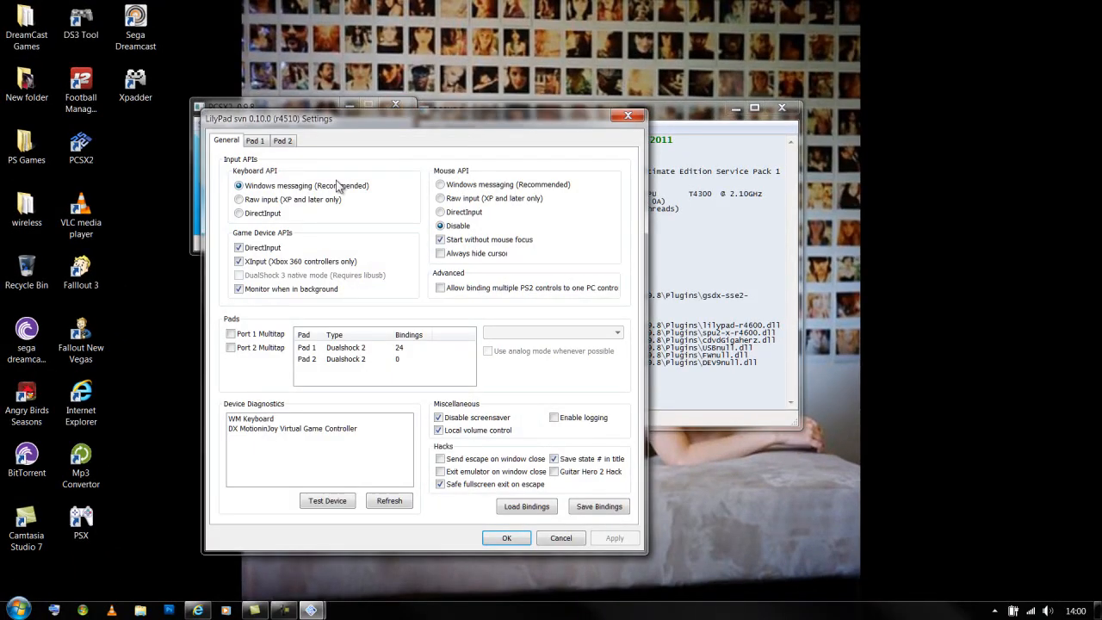
# Bind Pad 1's Square and Triangle to the matching controller buttons, and apply the LilyPad settings
pyautogui.click(263, 143)
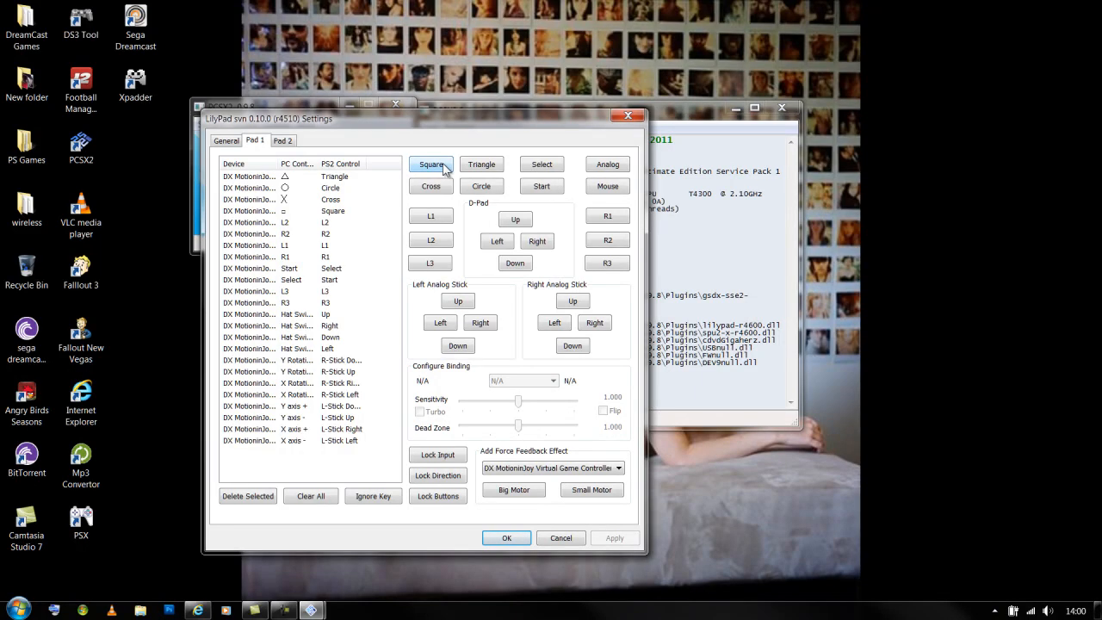
pyautogui.click(444, 168)
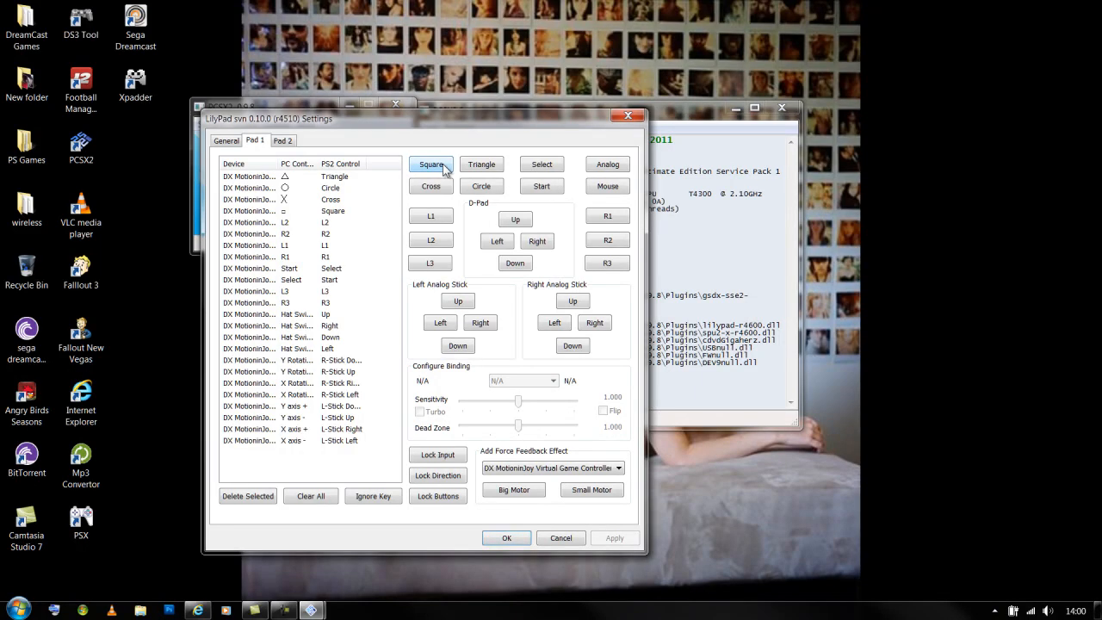
pyautogui.click(487, 171)
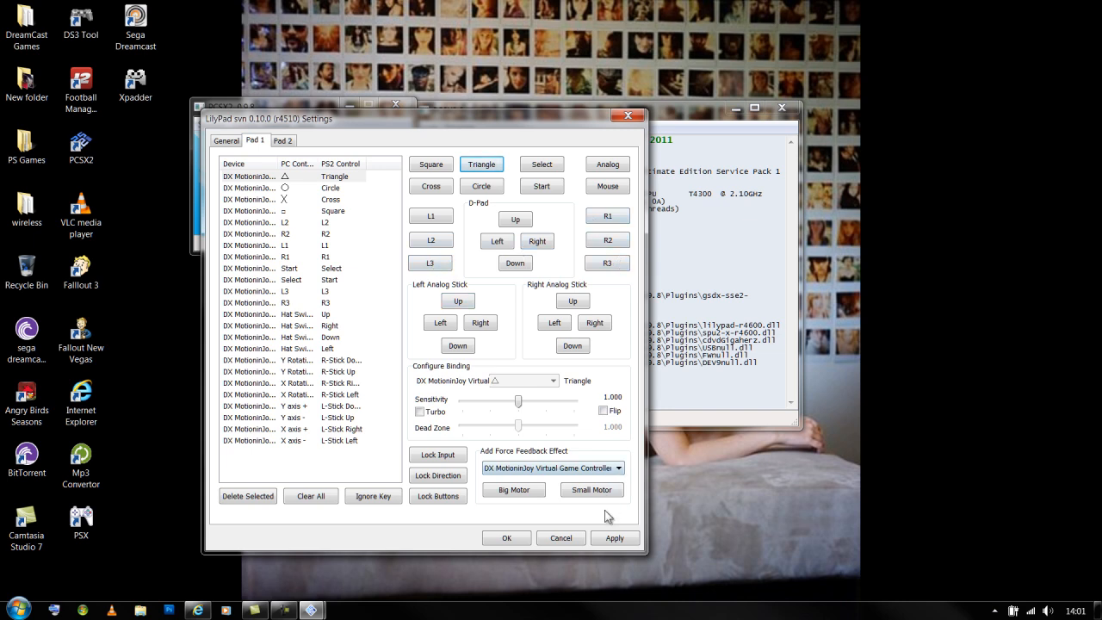
pyautogui.click(613, 538)
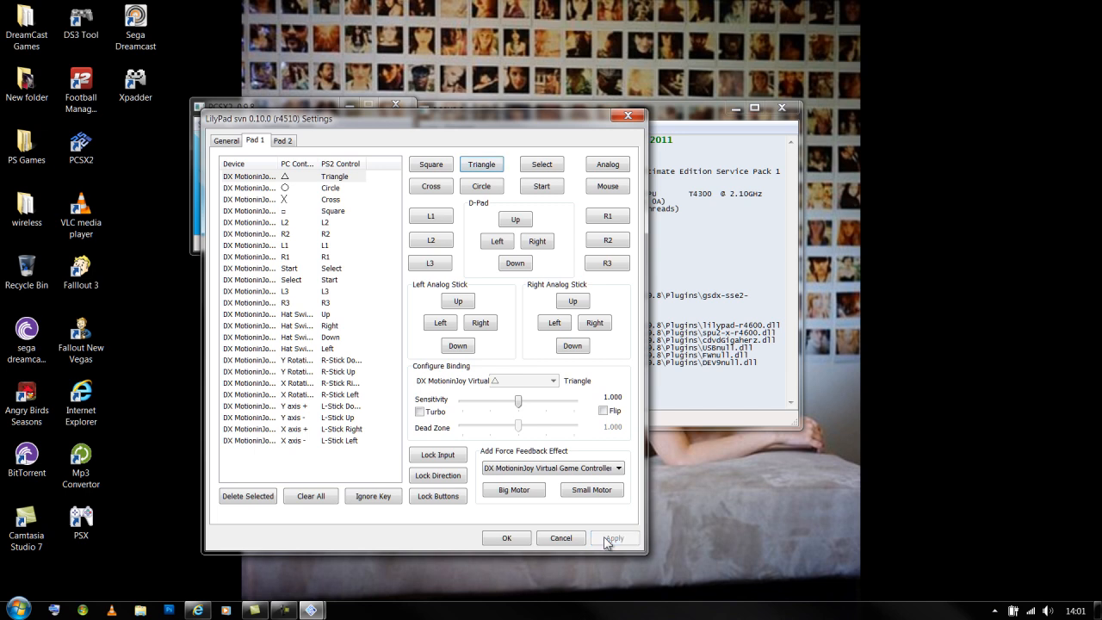
pyautogui.click(509, 538)
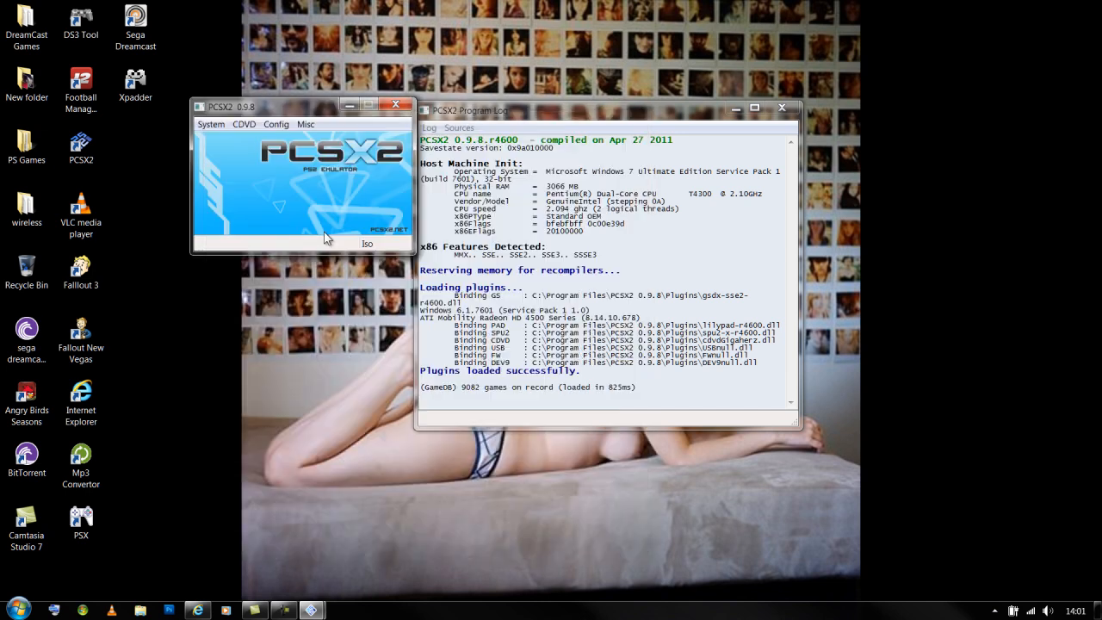
# Boot the Final Fantasy X disc and load a saved game from MEMORY CARD slot 1
pyautogui.click(200, 126)
pyautogui.click(227, 144)
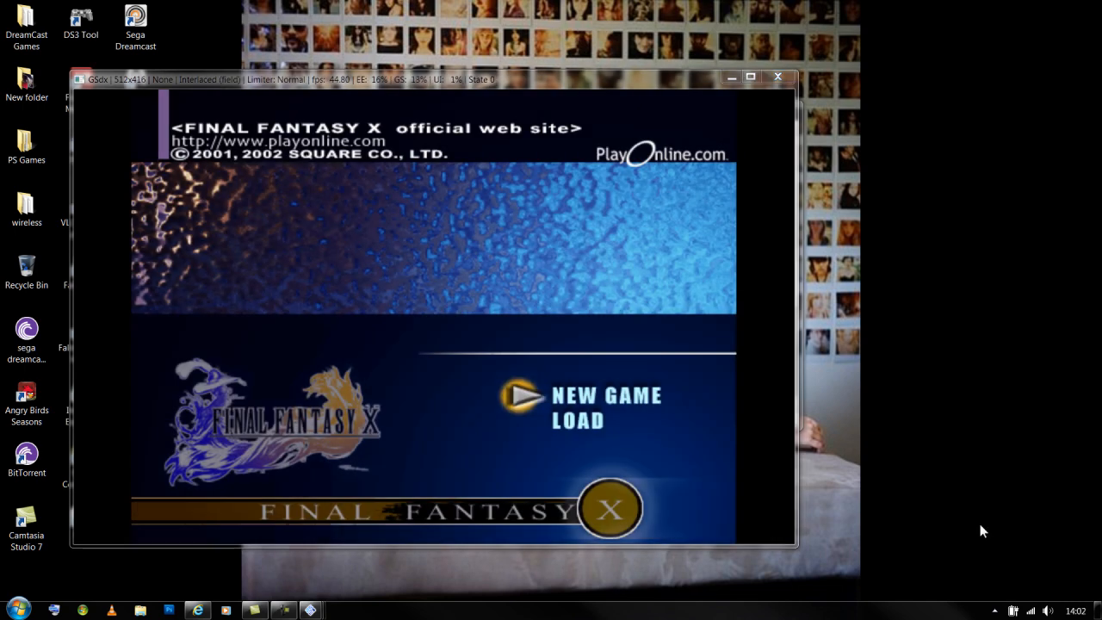
pyautogui.press('Return')
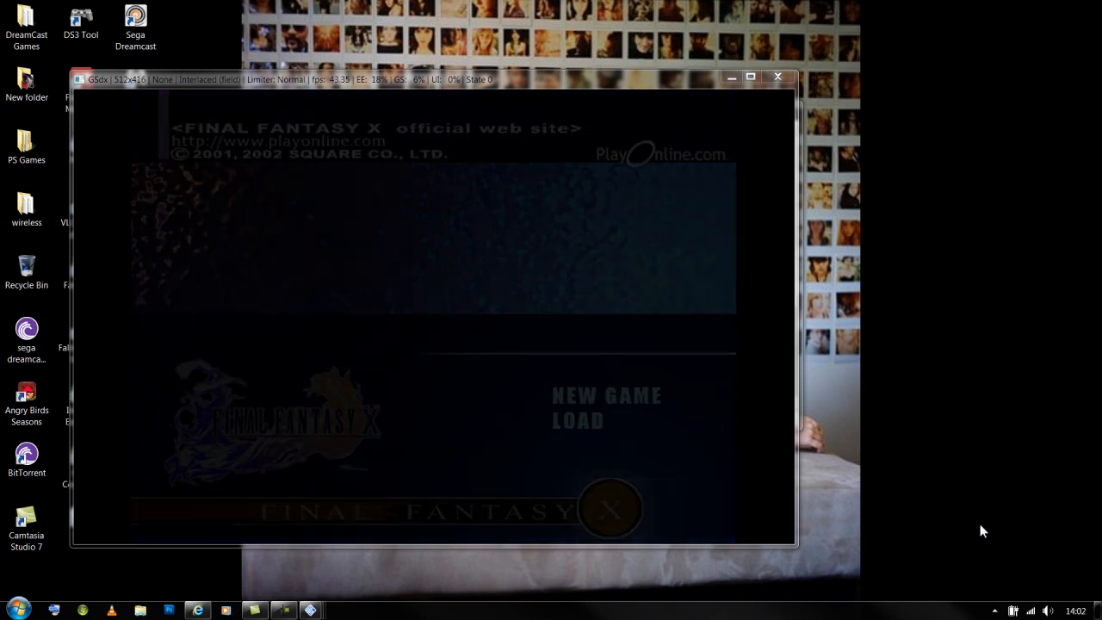
pyautogui.press('Down')
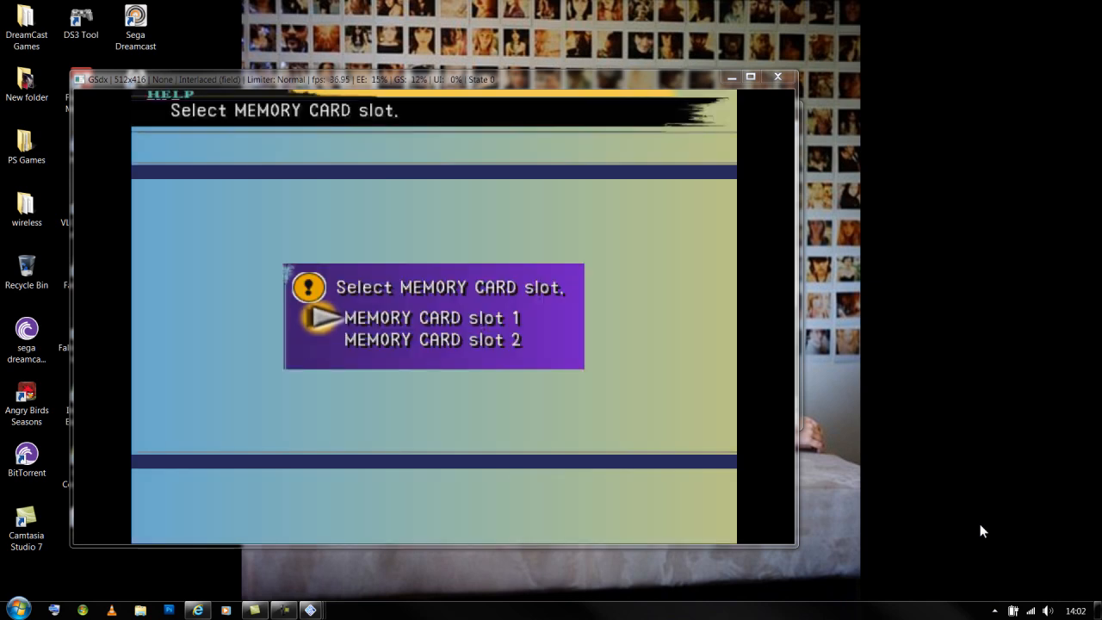
pyautogui.press('Up')
pyautogui.press('Return')
pyautogui.press('Return')
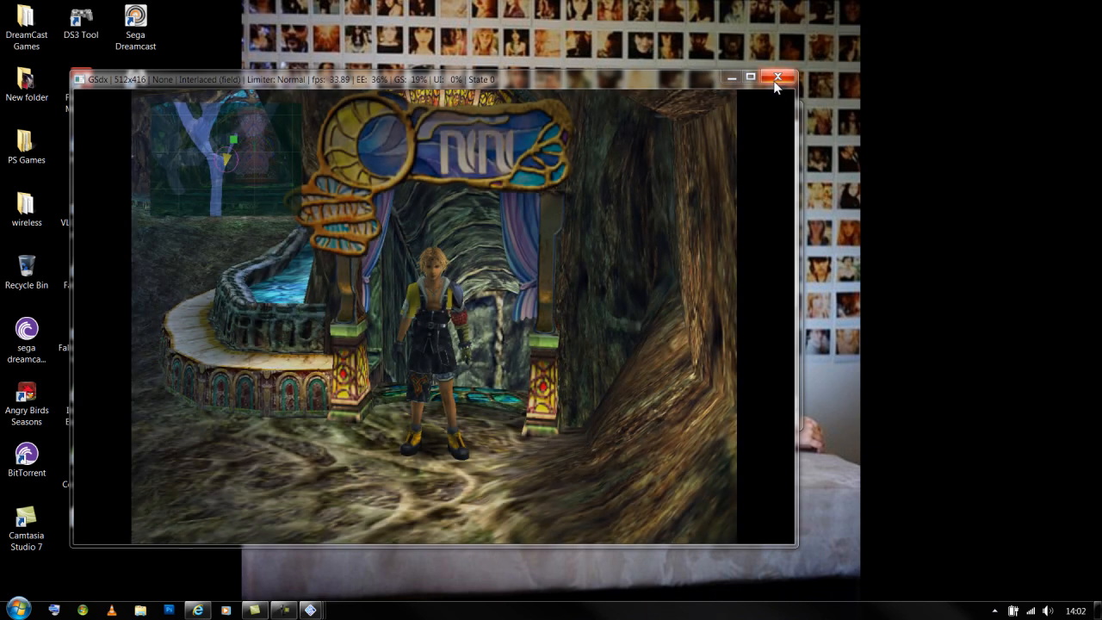
# Close the running Final Fantasy X game and exit the PCSX2 emulator
pyautogui.click(778, 79)
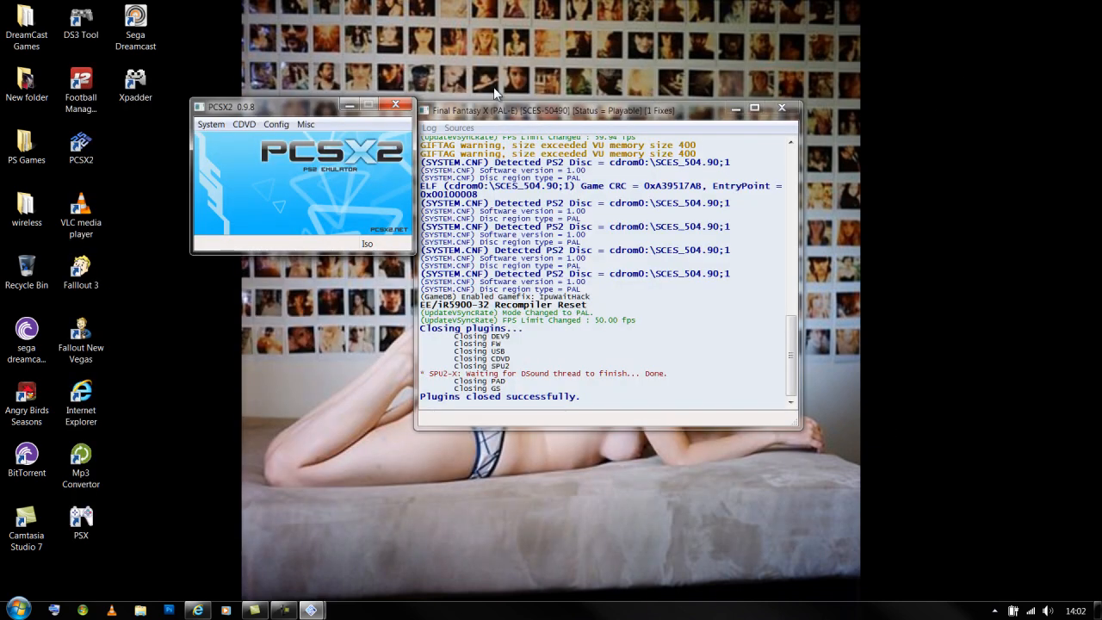
pyautogui.click(395, 105)
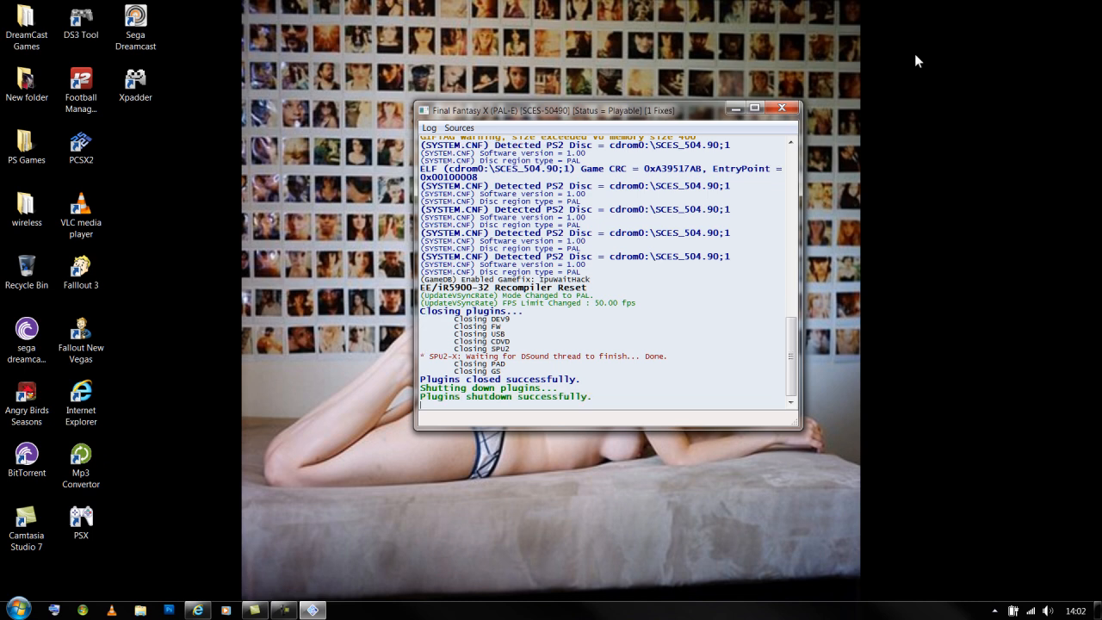
# Launch the nullDC Dreamcast emulator and open its Maple controller options for Port A
pyautogui.click(148, 36)
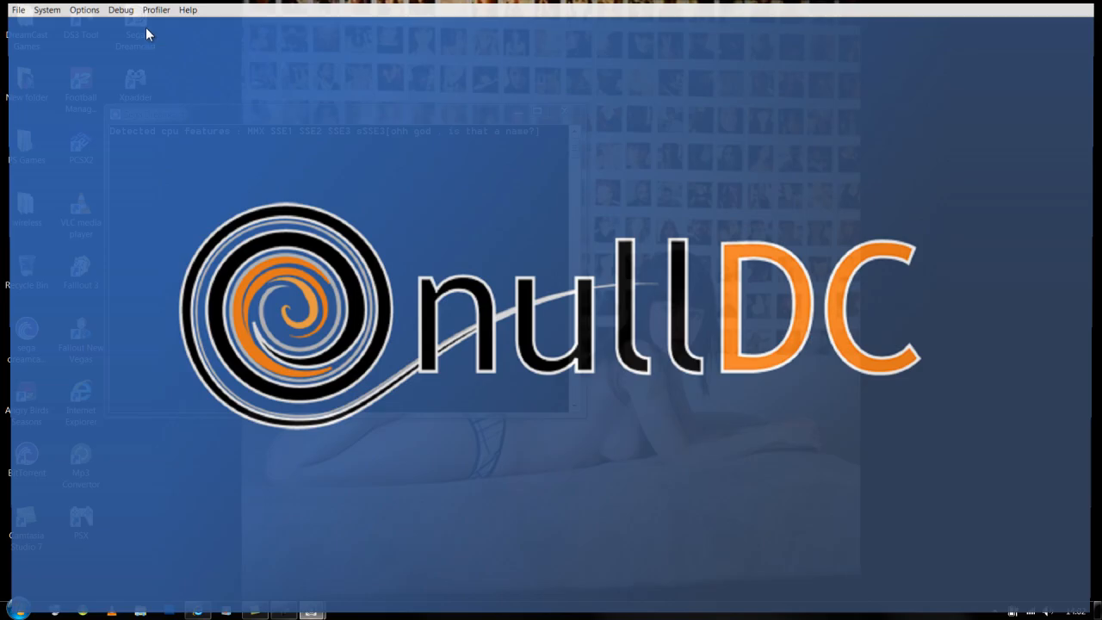
pyautogui.click(85, 11)
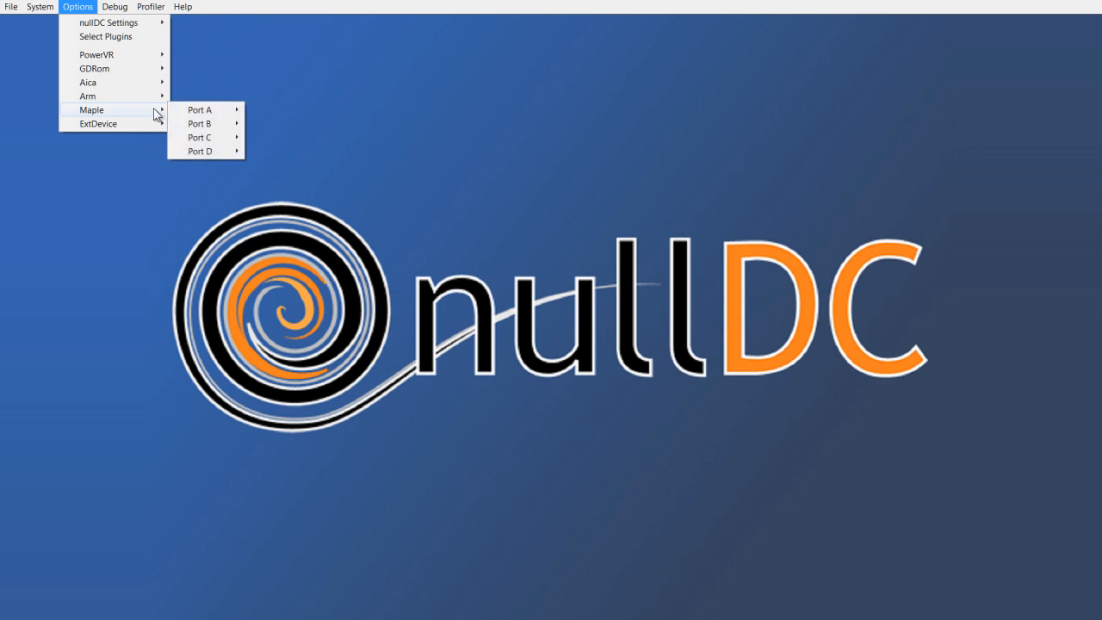
pyautogui.moveTo(164, 114)
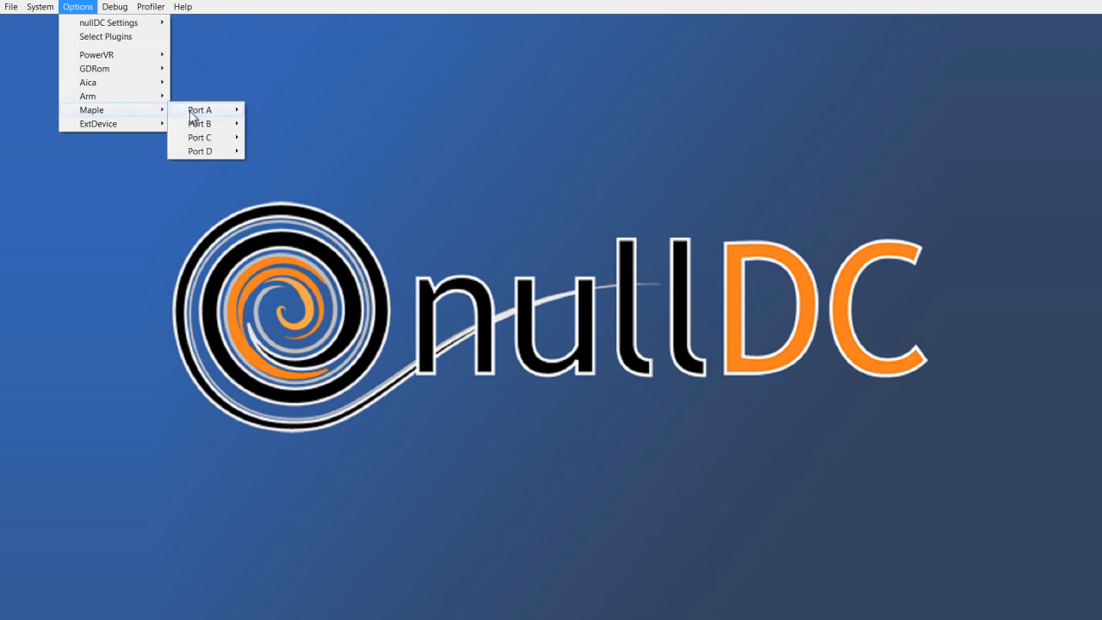